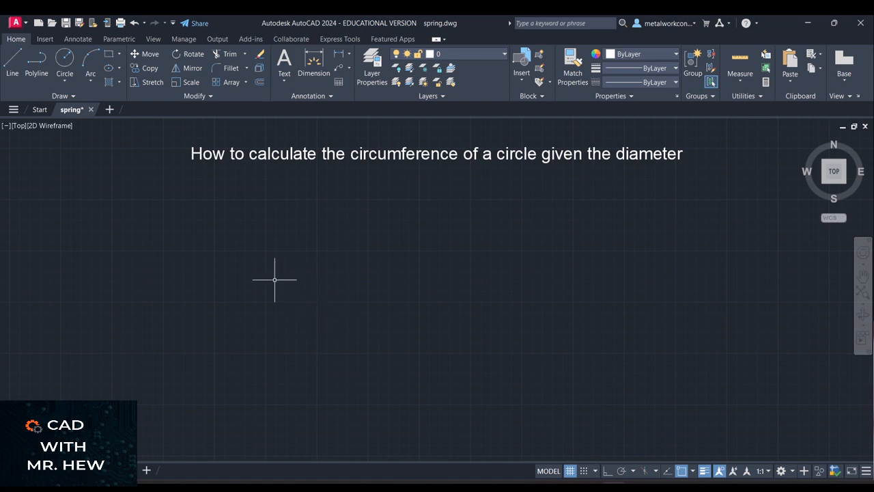
Step: Draw a circle with a radius of 100 below the start of the title text
{"action": "left_click", "coordinate": [65, 68]}
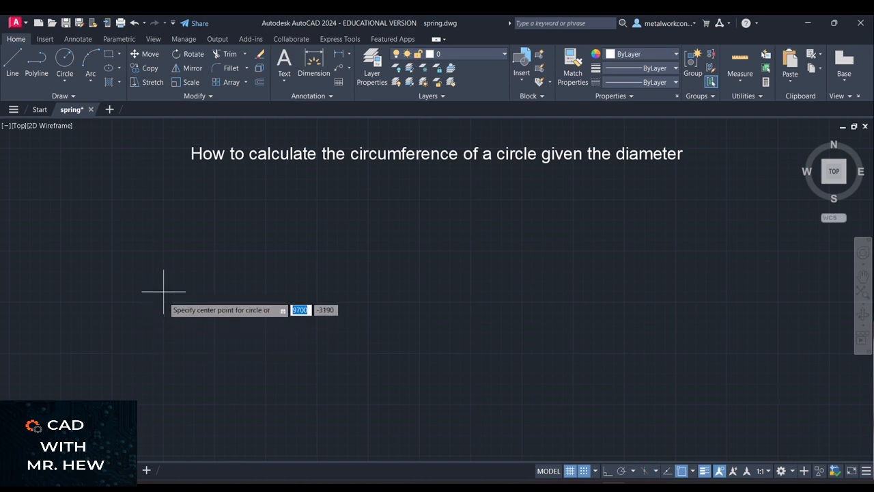
{"action": "left_click", "coordinate": [112, 301]}
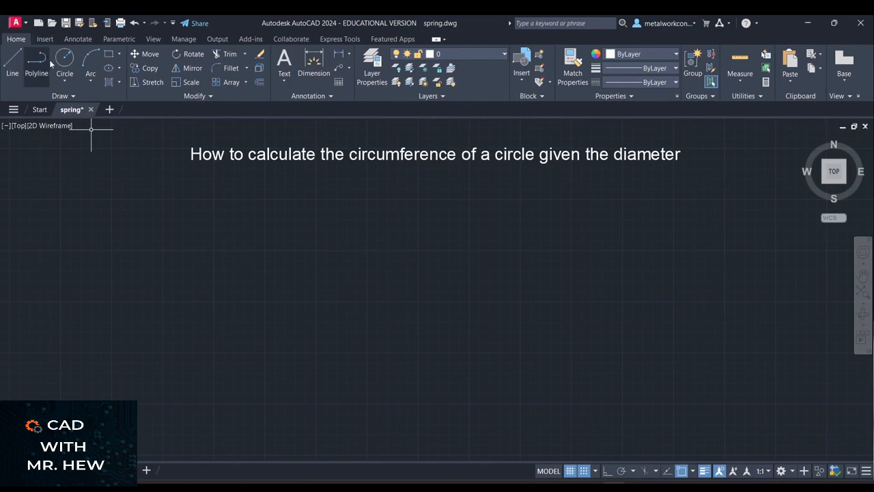
{"action": "left_click", "coordinate": [65, 61]}
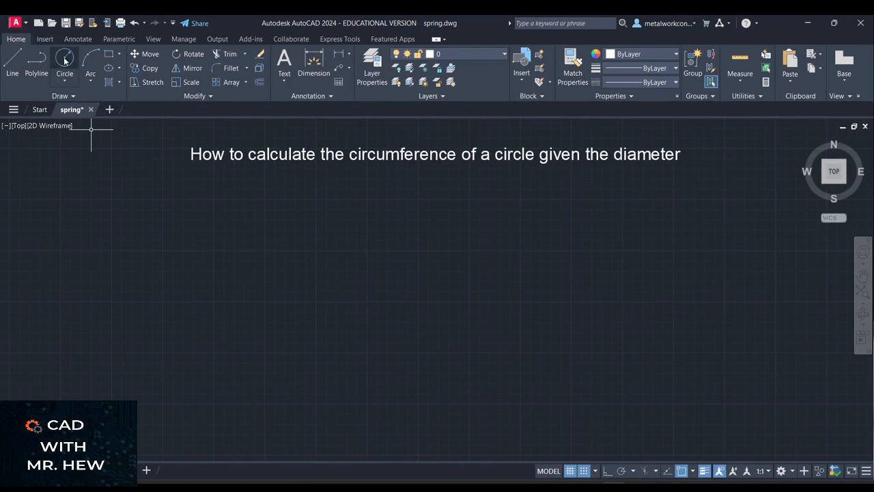
{"action": "left_click", "coordinate": [162, 301]}
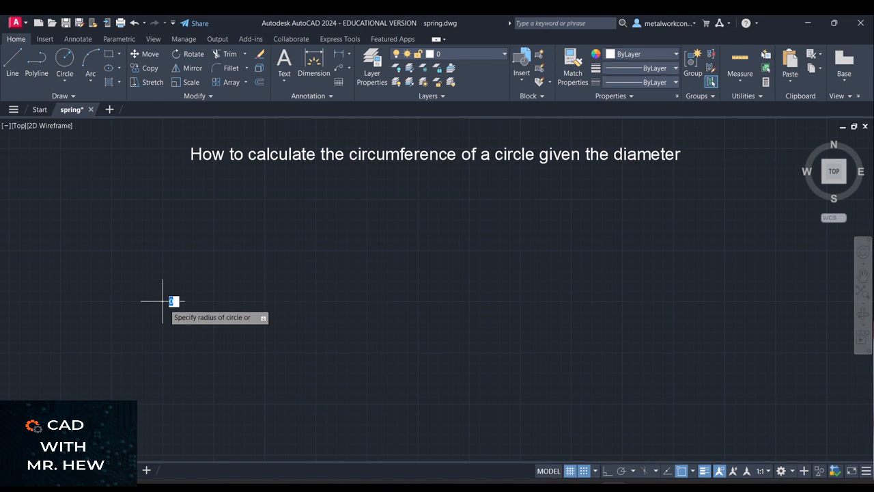
{"action": "type", "text": "100"}
{"action": "key", "text": "Return"}
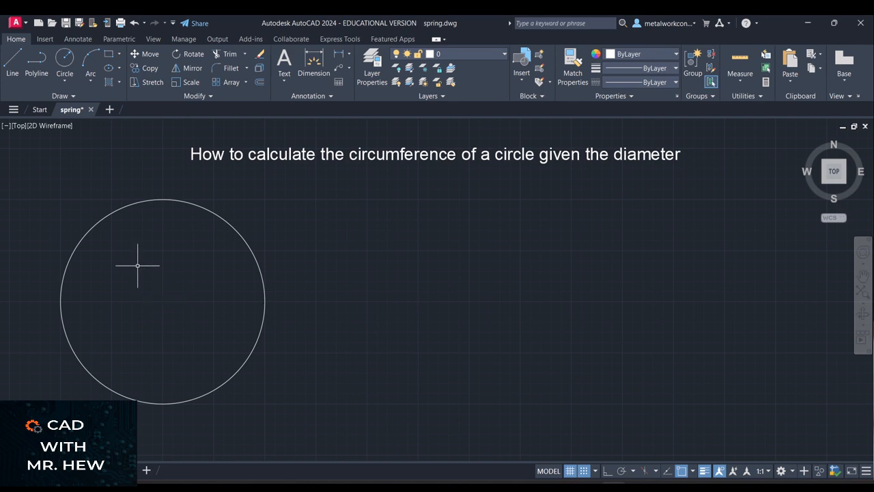
Step: Draw a radius line from the circle's centre, 100 long at a 60° angle
{"action": "left_click", "coordinate": [12, 63]}
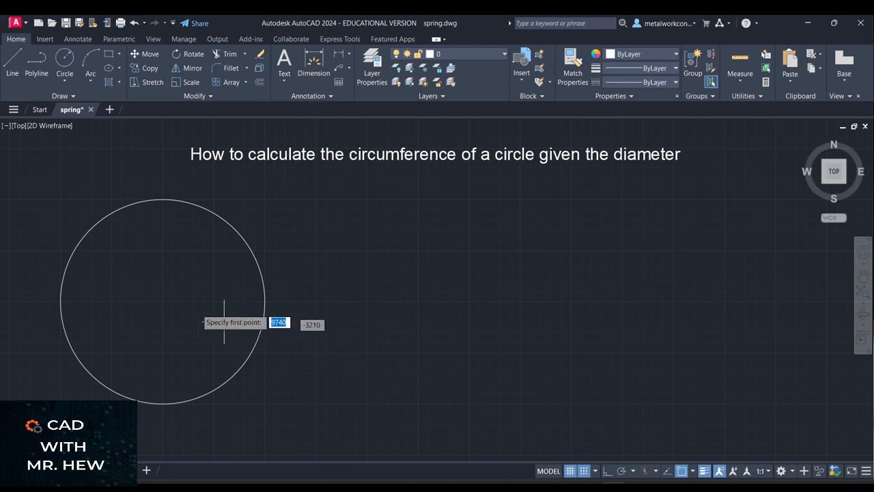
{"action": "left_click", "coordinate": [163, 301]}
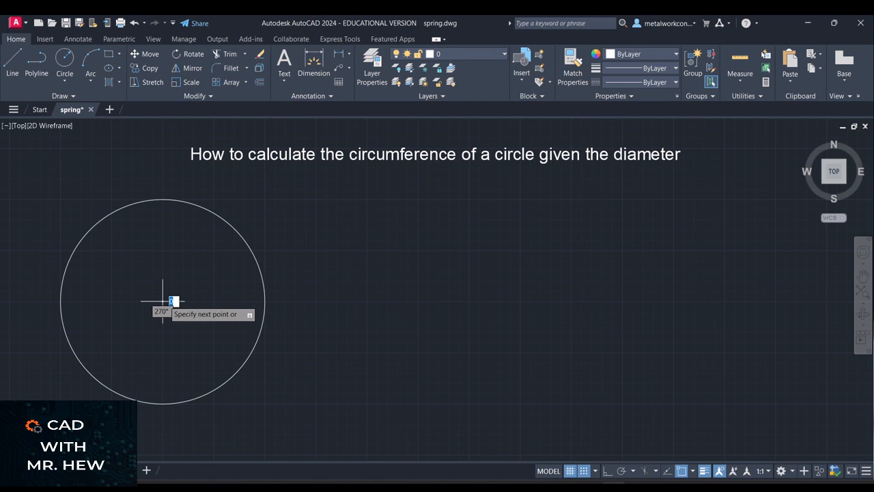
{"action": "type", "text": "100"}
{"action": "key", "text": "Tab"}
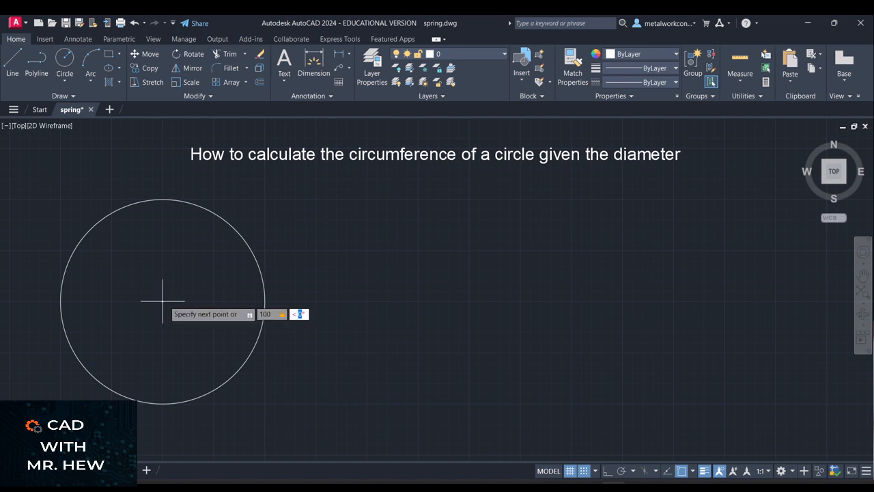
{"action": "type", "text": "60"}
{"action": "key", "text": "Return"}
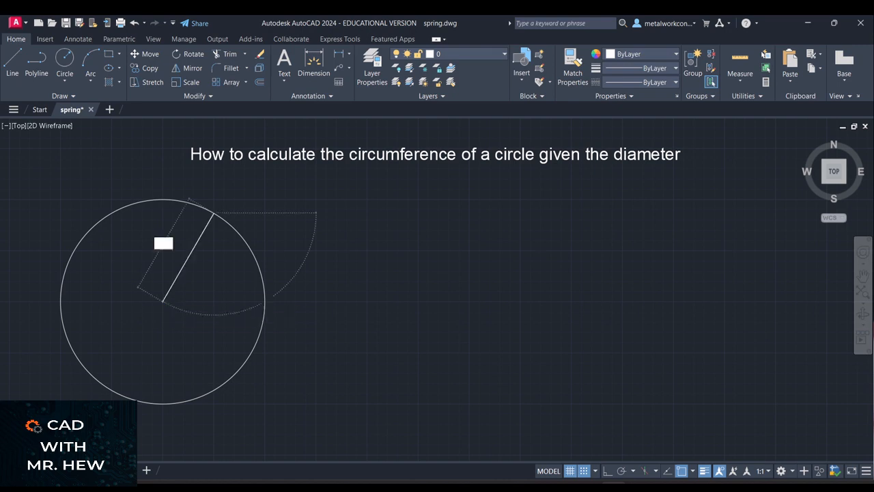
{"action": "key", "text": "Return"}
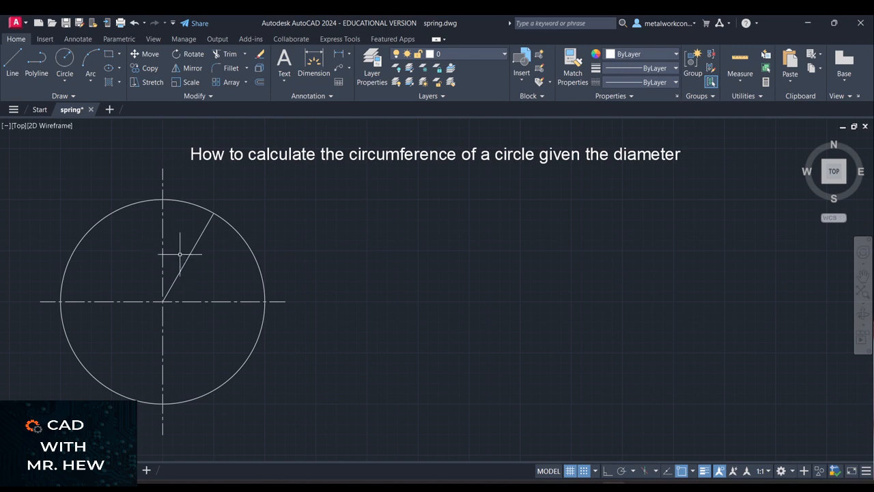
Step: Turn off snap mode and draw a horizontal line from the radius line's outer end to the vertical centre line
{"action": "left_click", "coordinate": [12, 61]}
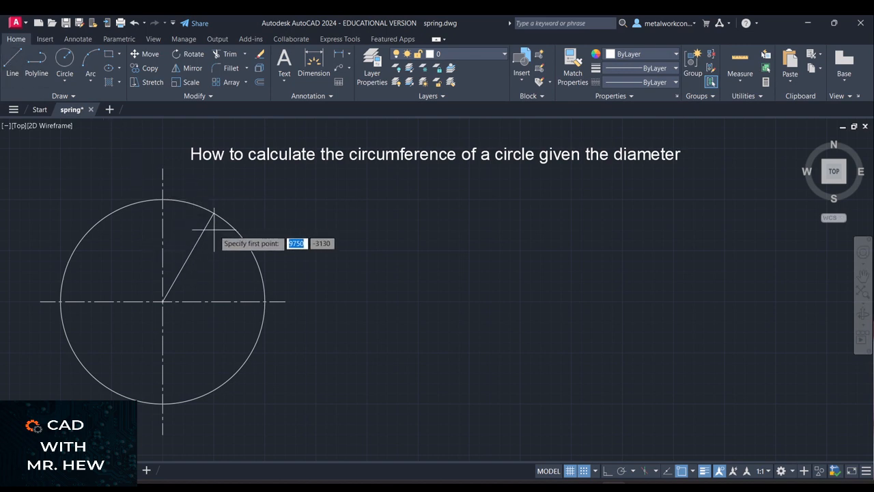
{"action": "key", "text": "Escape"}
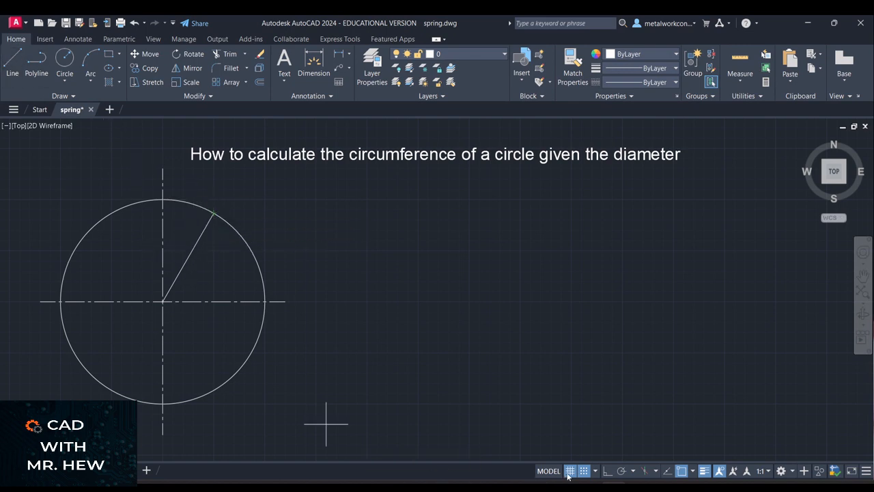
{"action": "key", "text": "space"}
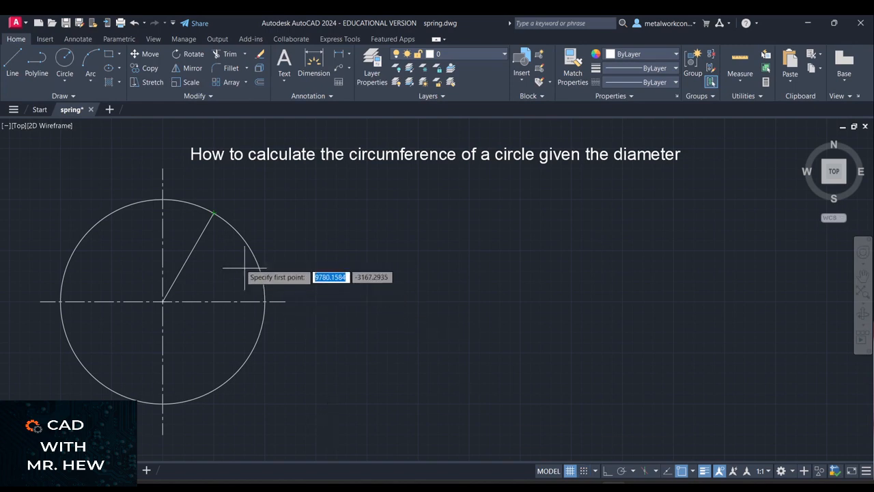
{"action": "left_click", "coordinate": [214, 213]}
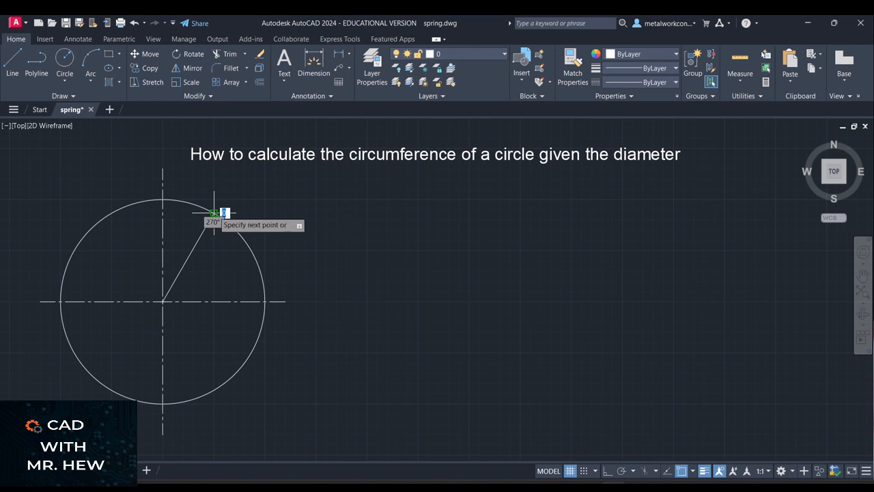
{"action": "left_click", "coordinate": [162, 213]}
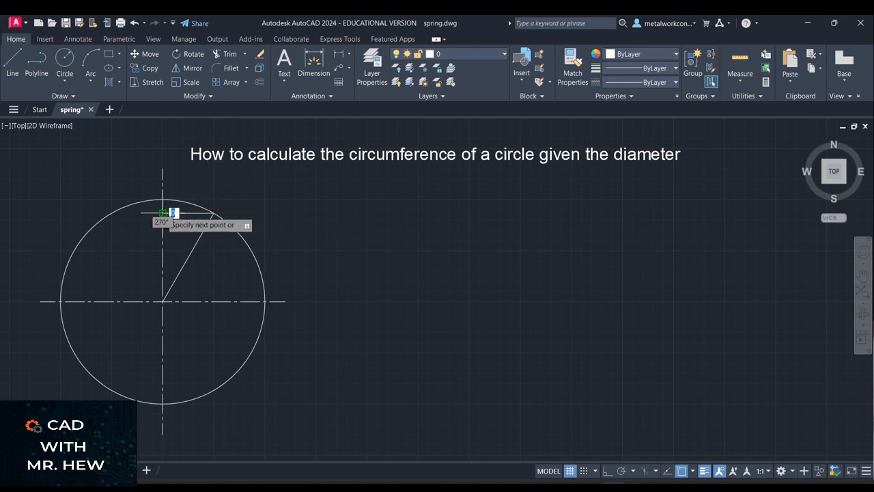
{"action": "right_click", "coordinate": [164, 211]}
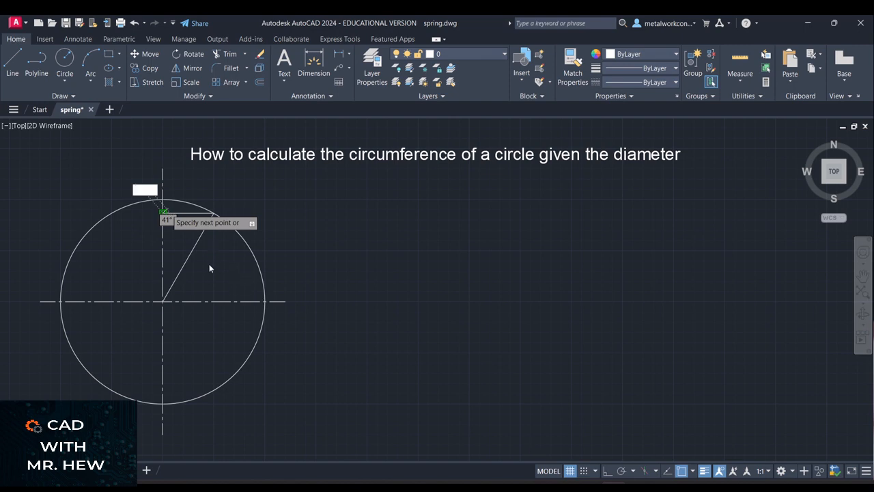
{"action": "left_click", "coordinate": [206, 330]}
{"action": "key", "text": "Escape"}
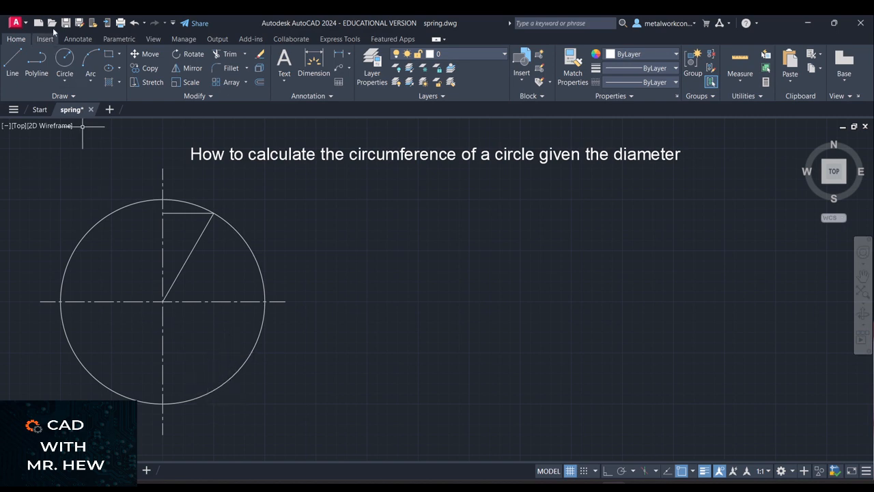
Step: With Ortho and snap mode turned on, draw a long horizontal tangent line rightward from the circle's lowest point
{"action": "left_click", "coordinate": [13, 58]}
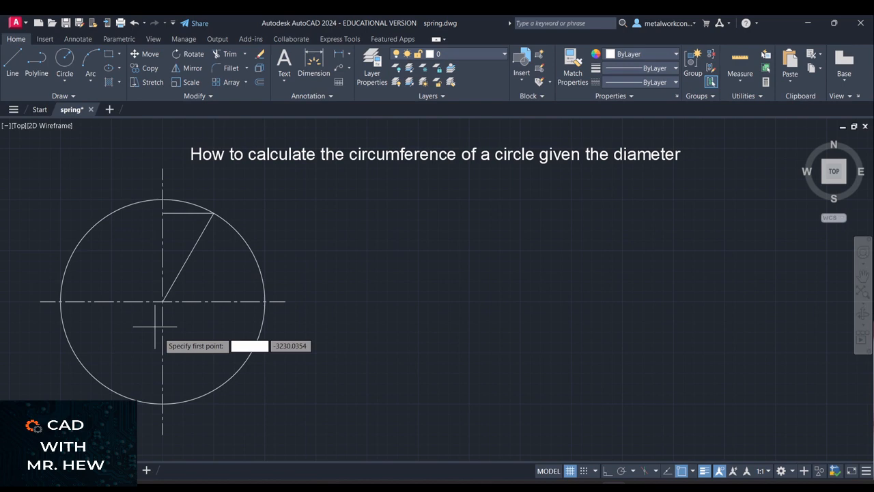
{"action": "left_click", "coordinate": [162, 403]}
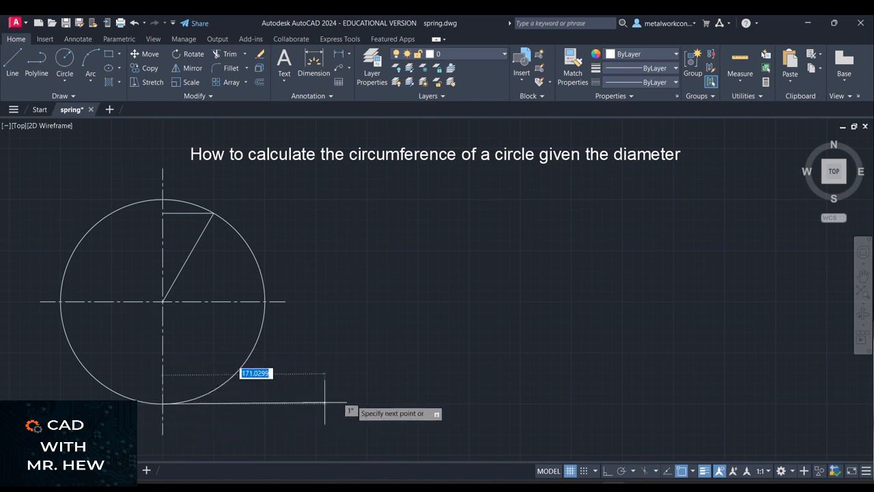
{"action": "left_click", "coordinate": [608, 471]}
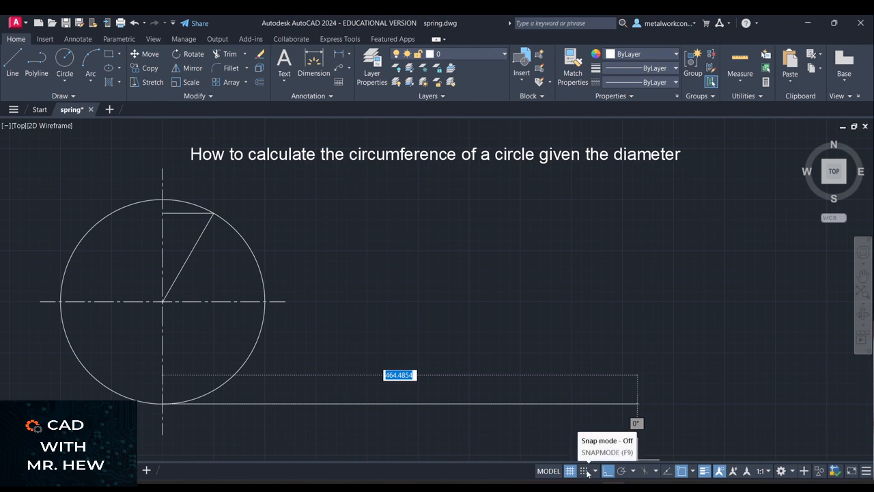
{"action": "left_click", "coordinate": [586, 471]}
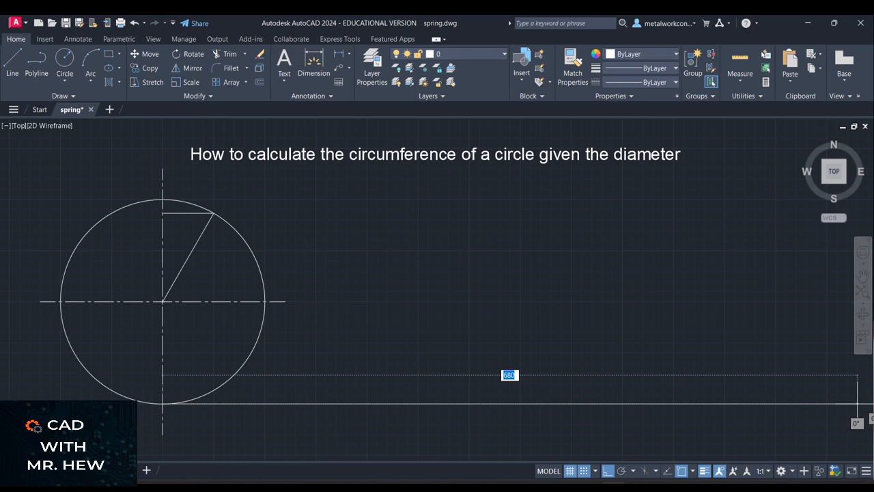
{"action": "scroll", "coordinate": [785, 381], "scroll_direction": "down", "scroll_amount": 1}
{"action": "middle_click_drag", "start_coordinate": [724, 270], "coordinate": [549, 265]}
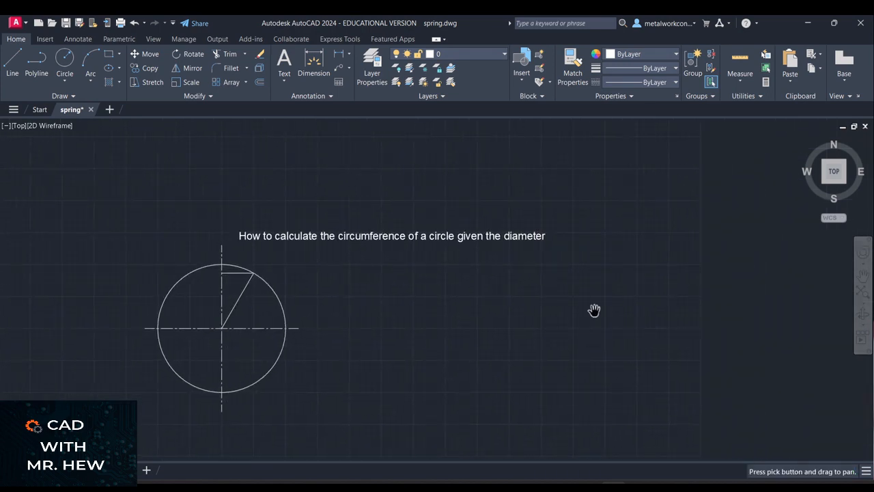
{"action": "left_click", "coordinate": [867, 392]}
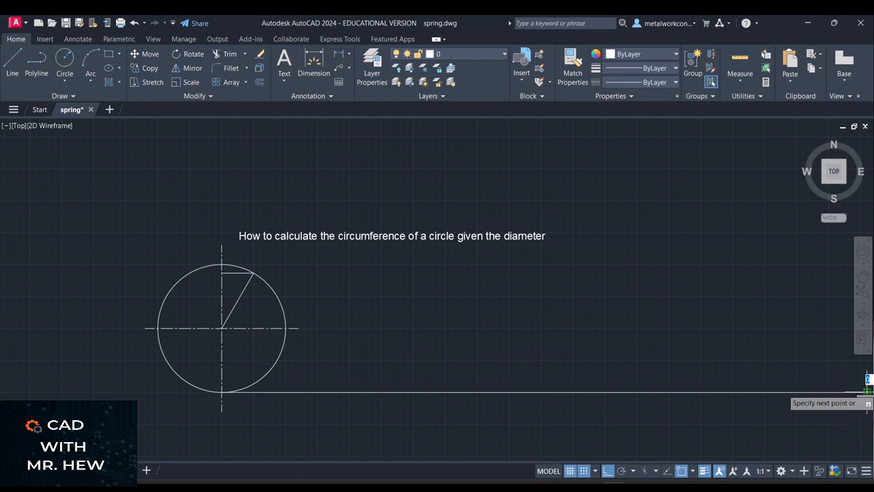
{"action": "key", "text": "Return"}
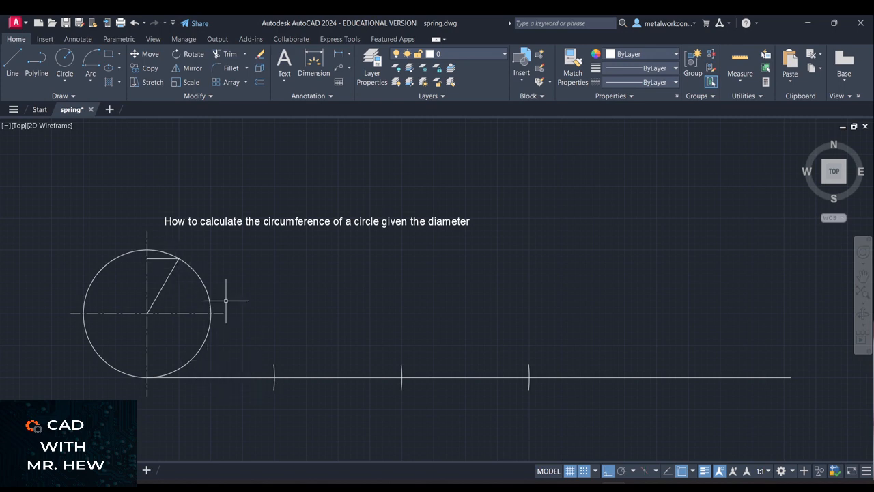
Step: With Ortho off, draw a line from the short horizontal line's end on the vertical centre line to the tangent line's third arc mark
{"action": "left_click", "coordinate": [14, 71]}
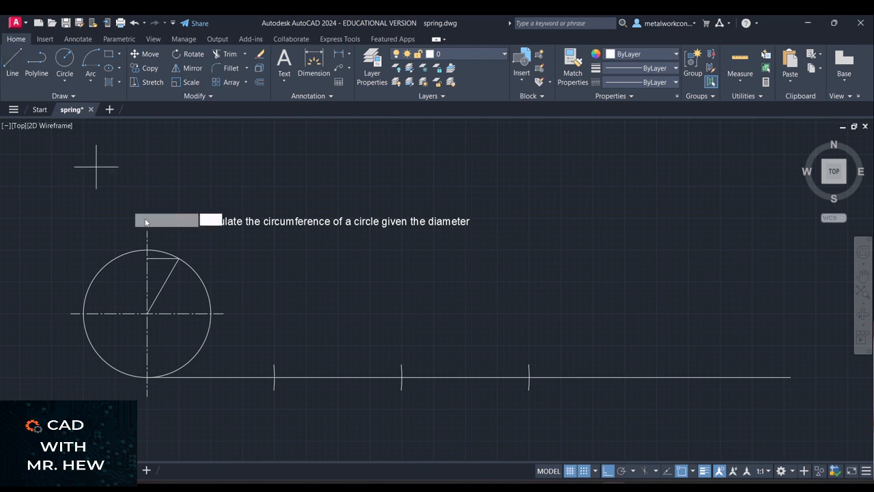
{"action": "left_click", "coordinate": [149, 258]}
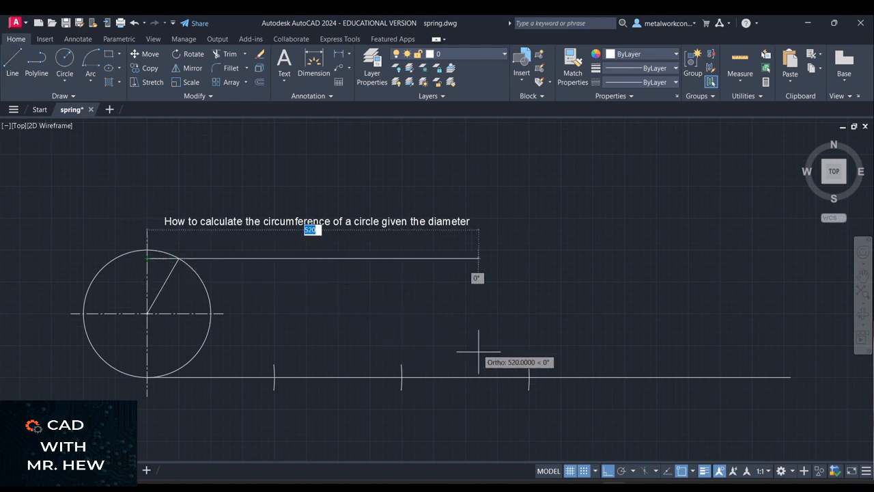
{"action": "left_click", "coordinate": [606, 468]}
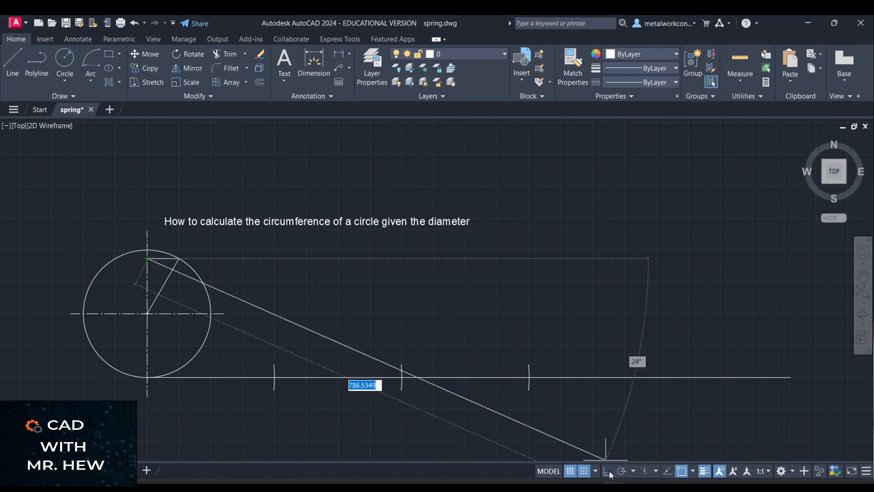
{"action": "left_click", "coordinate": [529, 376]}
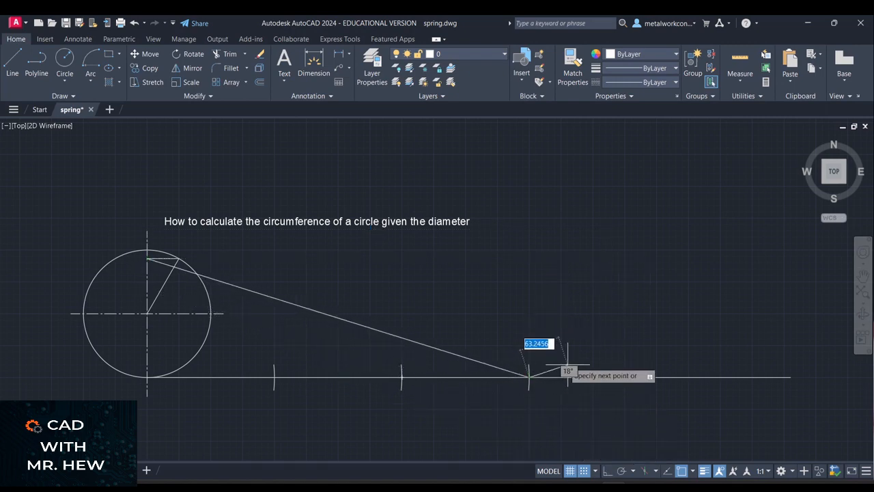
{"action": "key", "text": "Escape"}
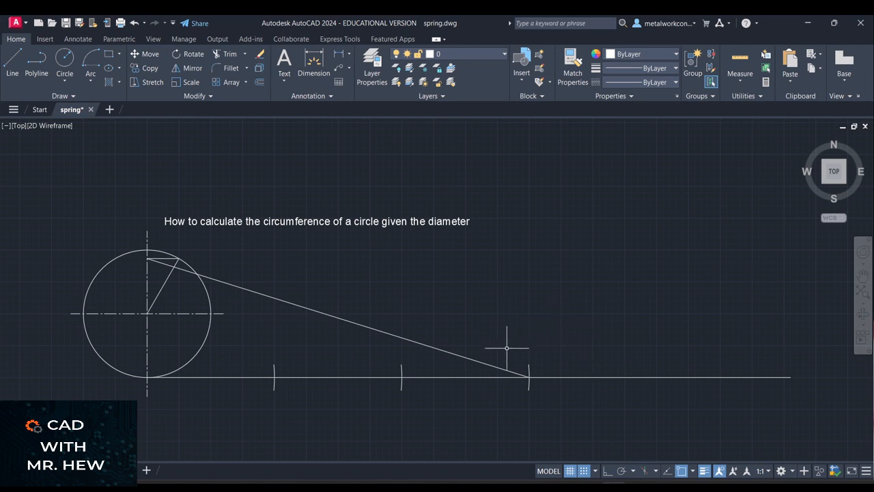